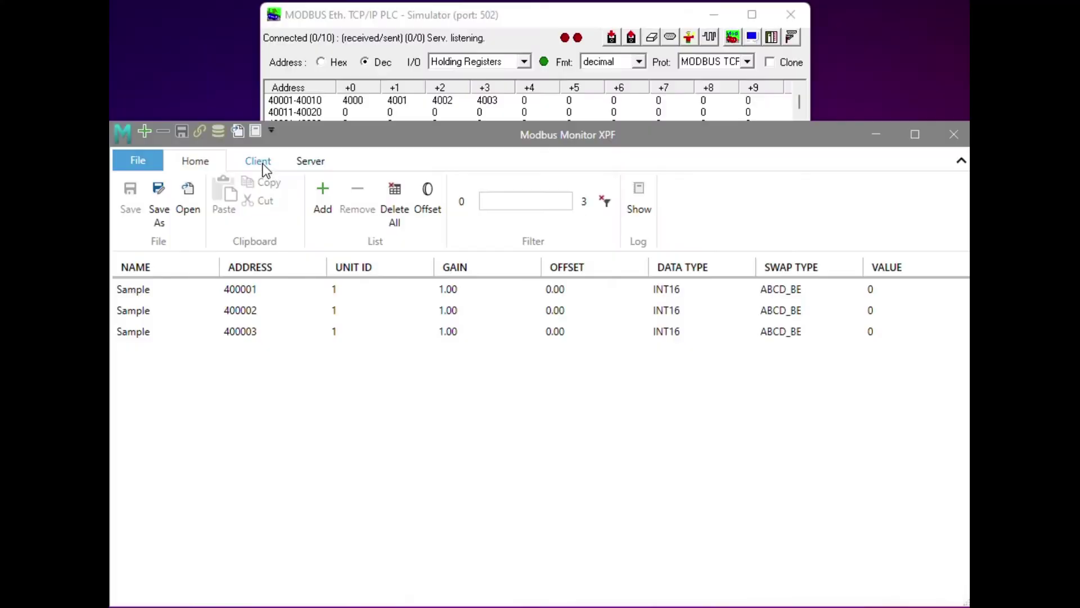
Configure the client interface as TCP with the Default protocol, host address 127.0.0.1 and port 502.
left_click(196, 184)
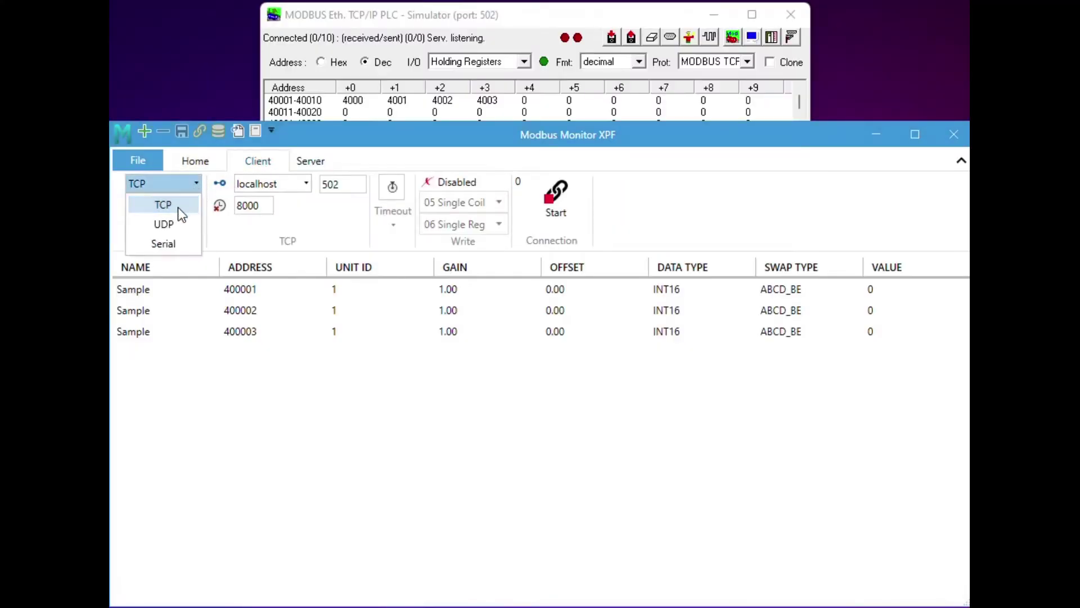
left_click(178, 206)
left_click(189, 208)
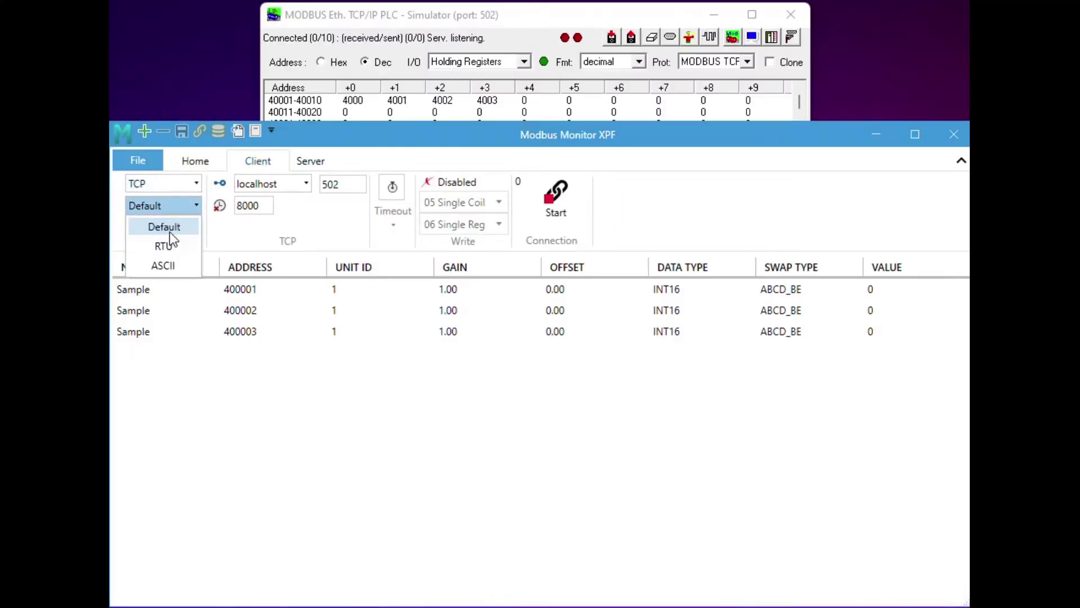
left_click(170, 226)
left_click(304, 187)
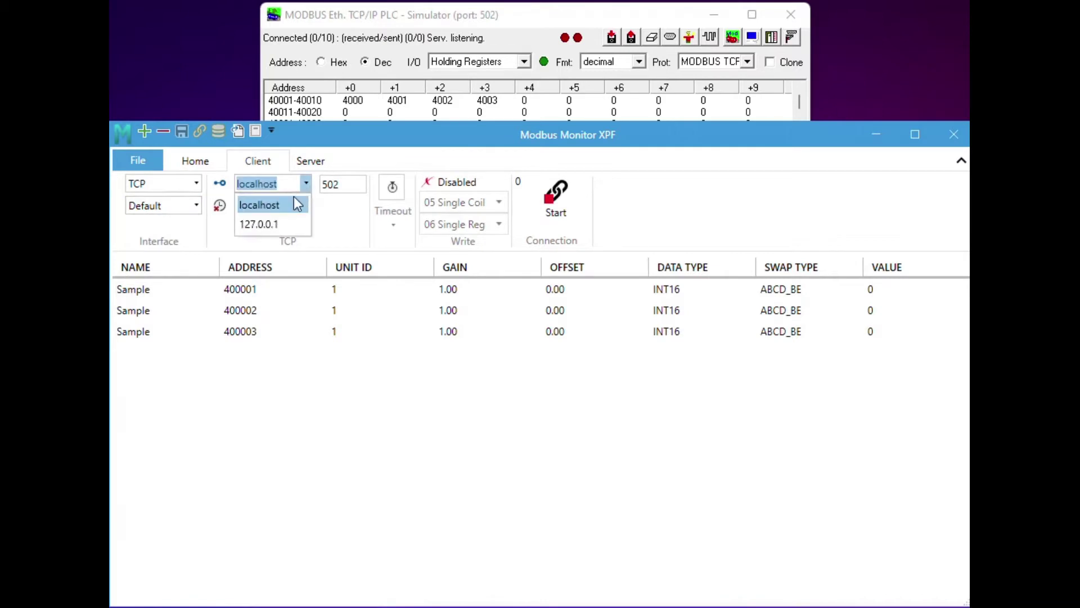
left_click(288, 220)
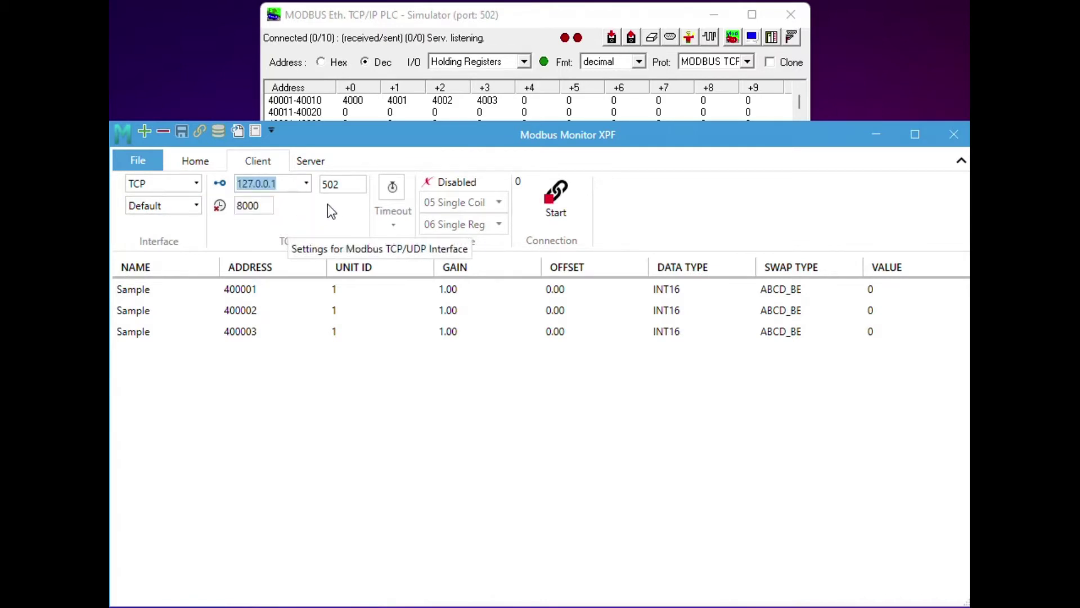
left_click(352, 186)
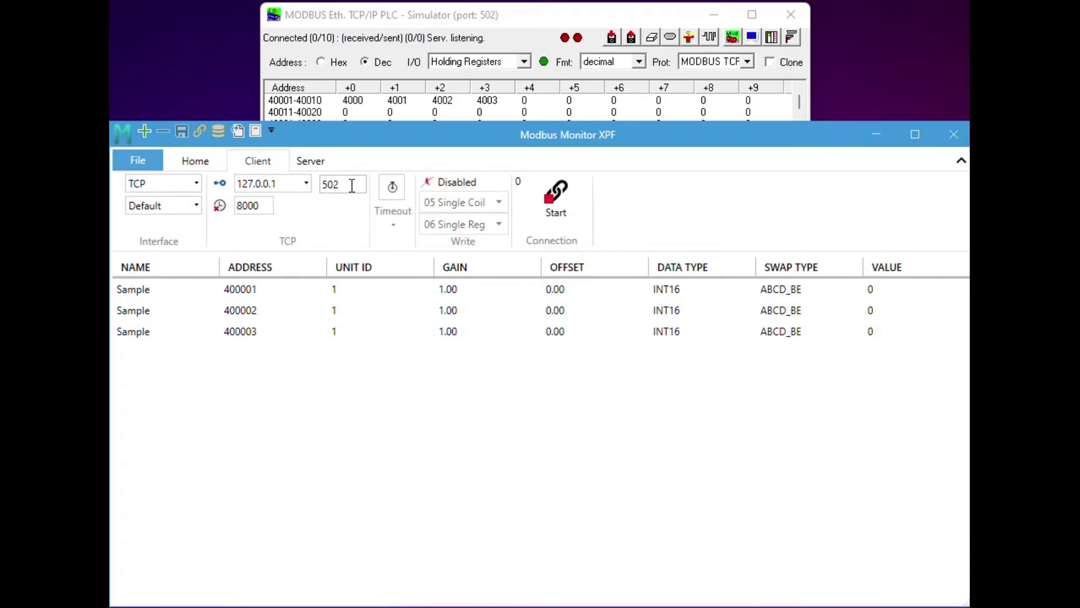
Examine the client timeout settings, including the delay before the next frame and the delay before a full list scan.
left_click(395, 224)
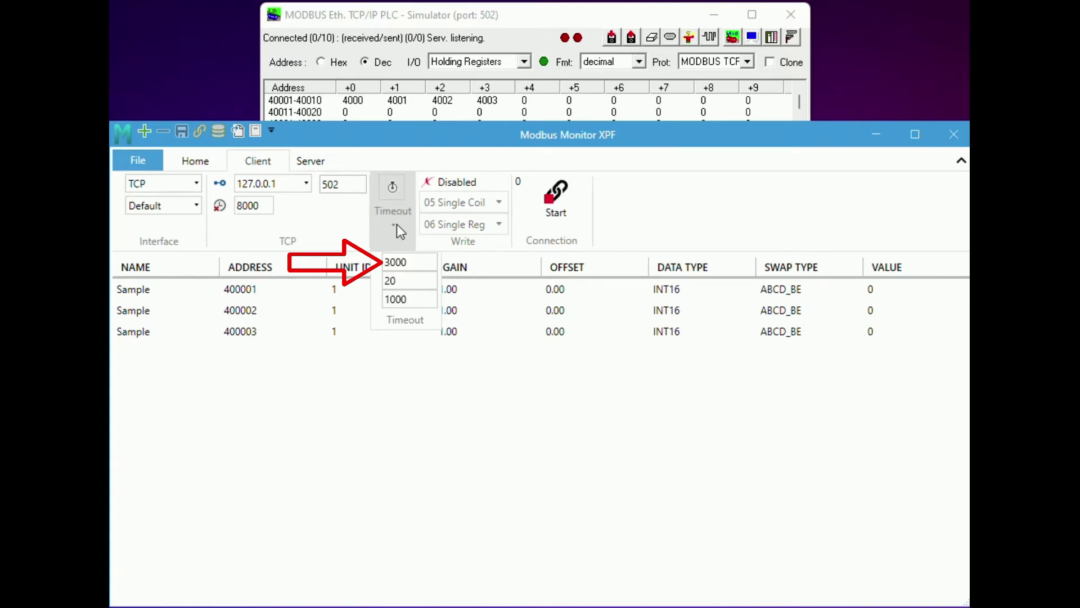
double_click(403, 259)
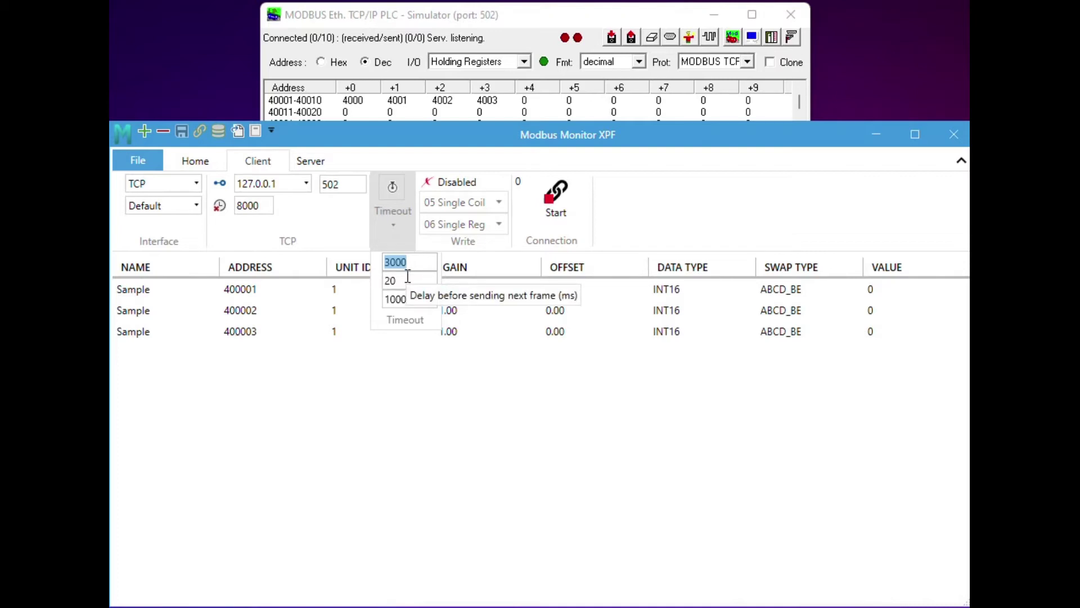
double_click(408, 276)
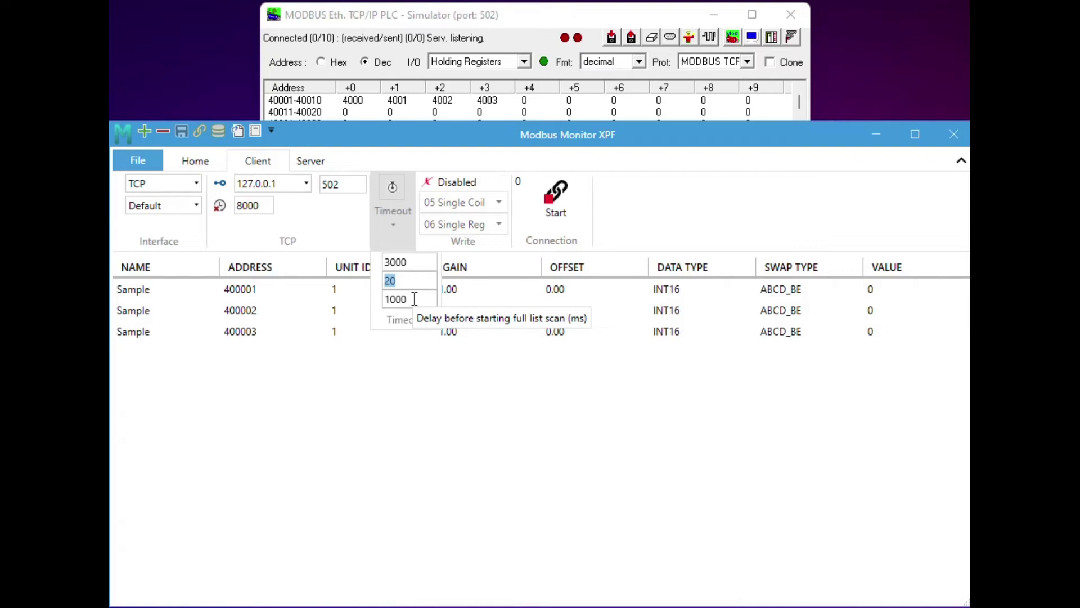
left_click(414, 298)
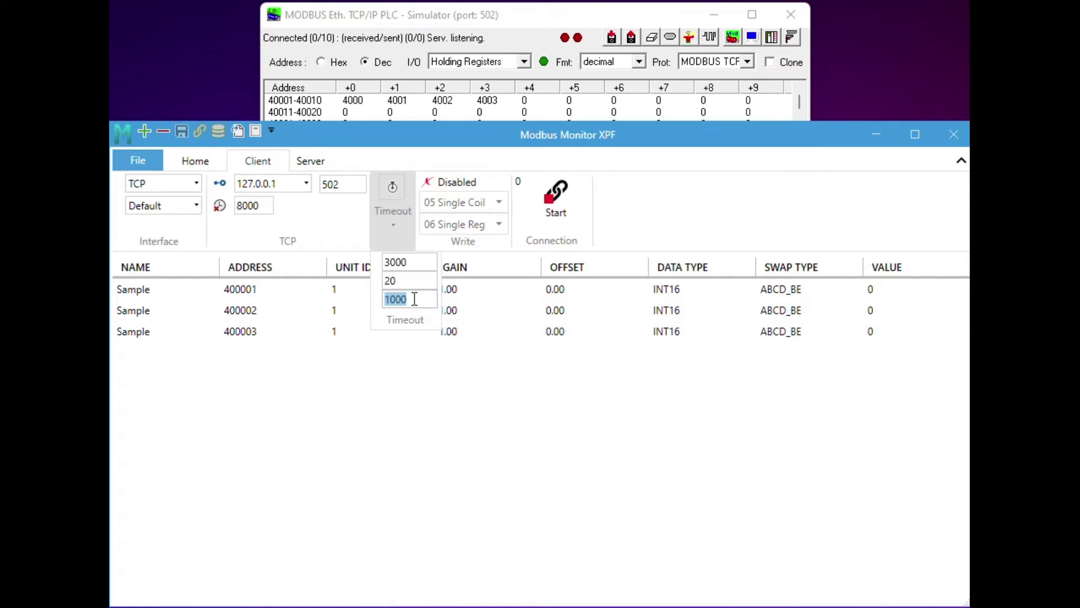
left_click(401, 242)
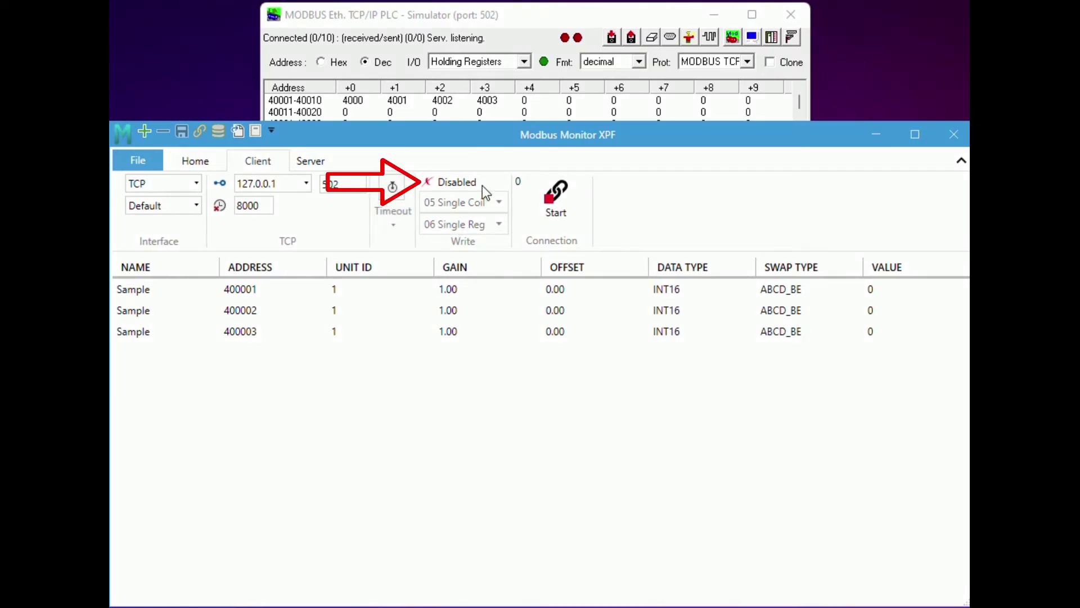
Cycle through the write modes, check the coil and register write functions available in Manual, and set the mode to Auto.
left_click(468, 183)
left_click(468, 184)
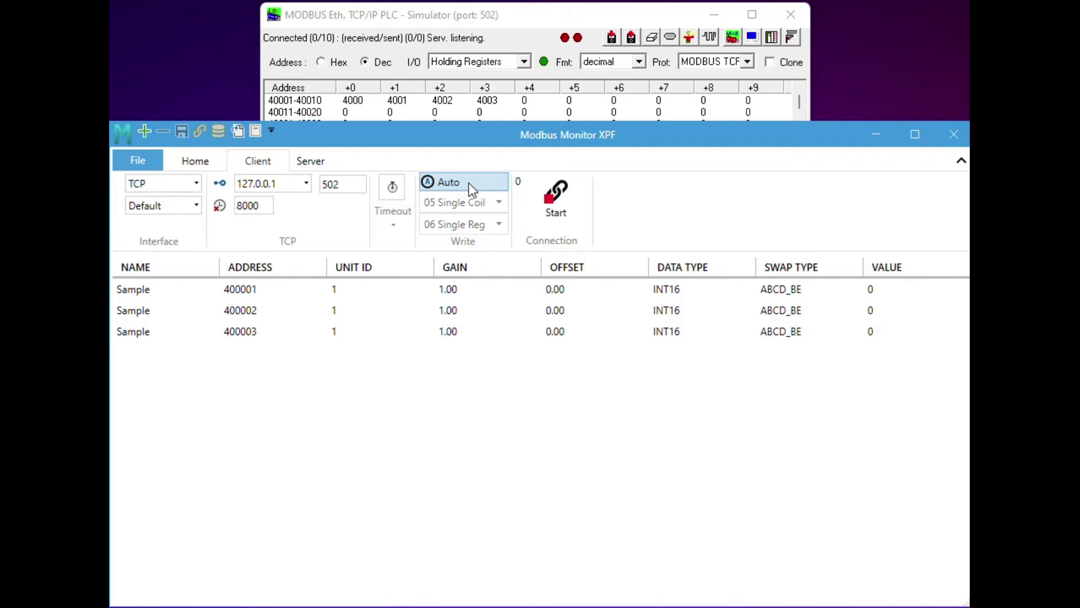
left_click(469, 184)
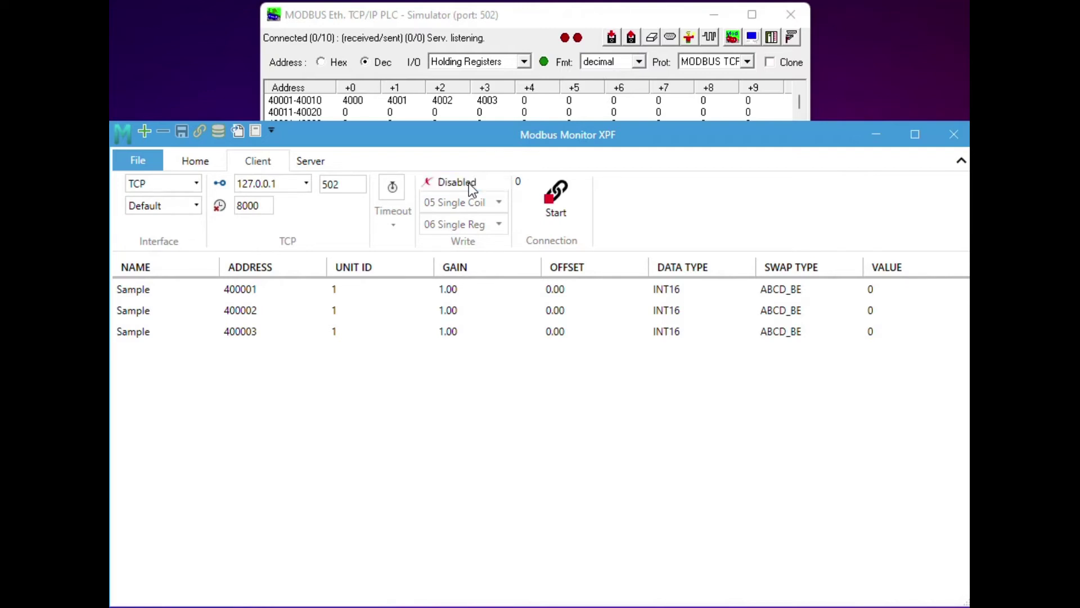
left_click(470, 184)
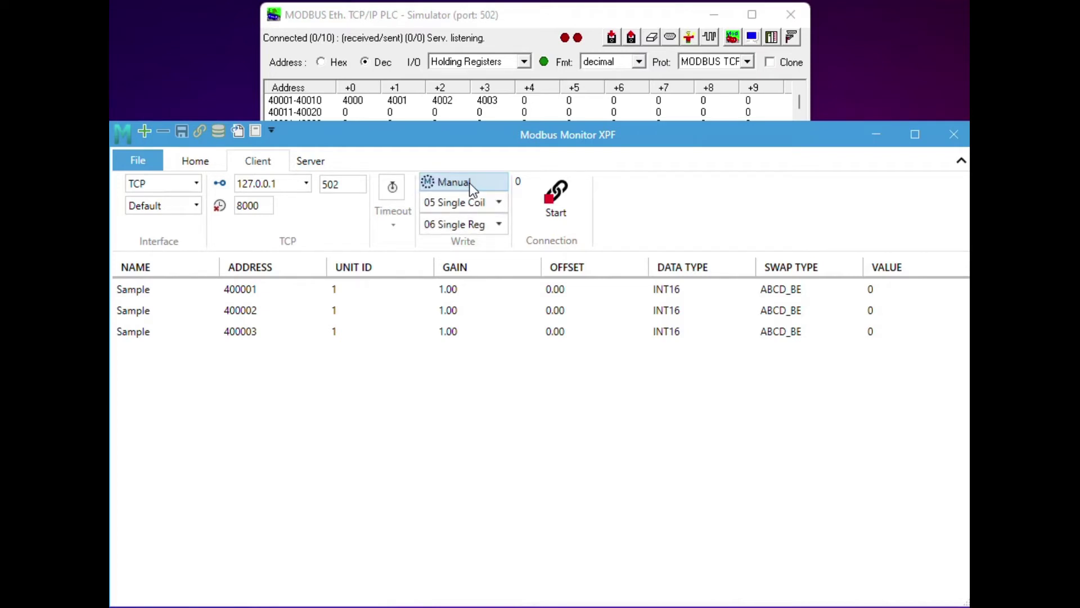
left_click(499, 202)
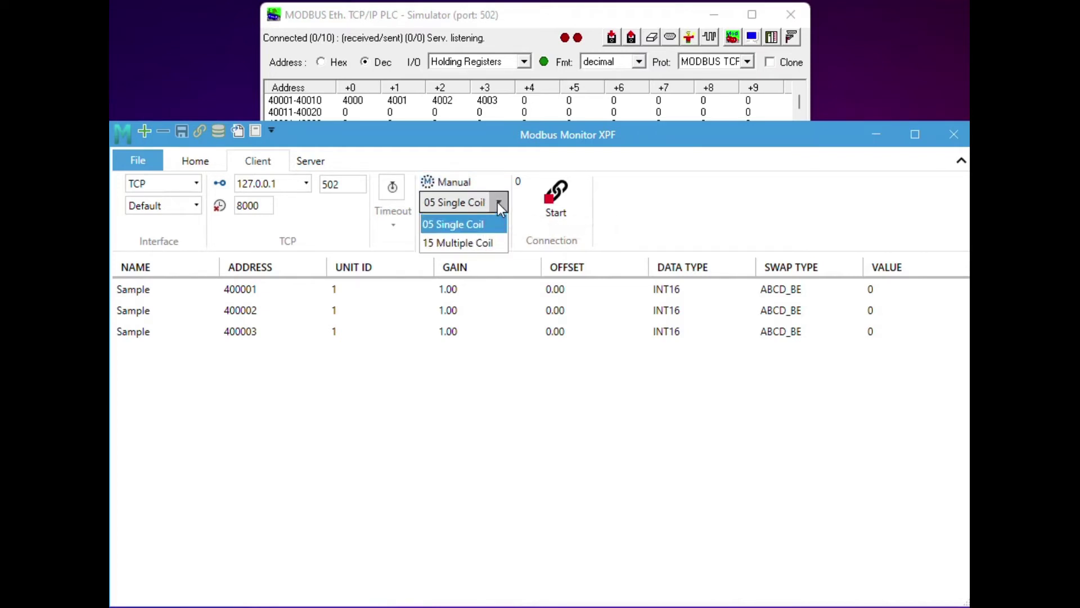
left_click(497, 202)
left_click(500, 223)
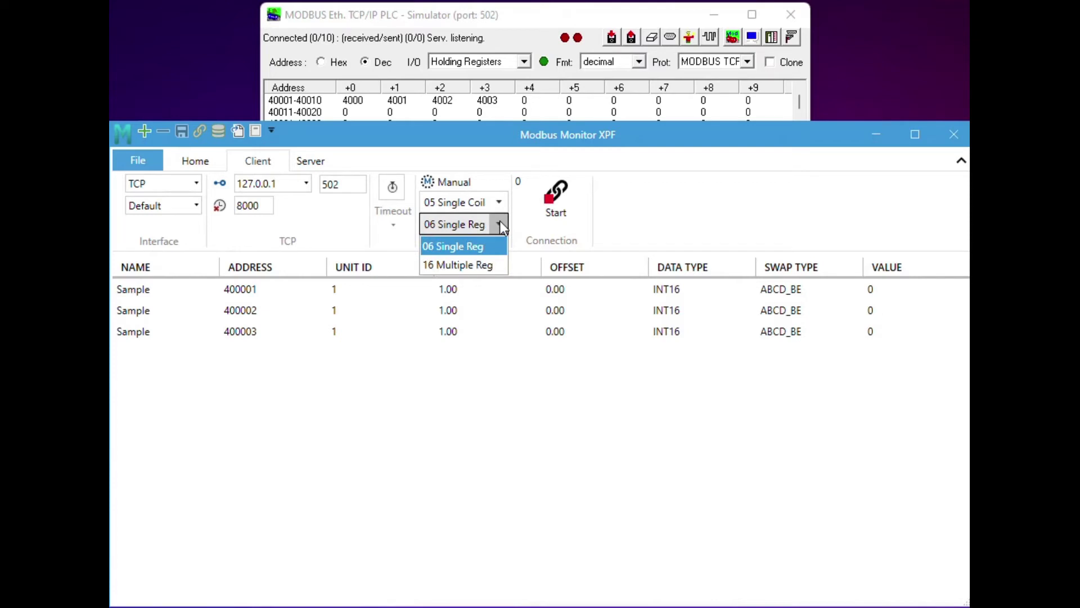
left_click(500, 222)
left_click(449, 179)
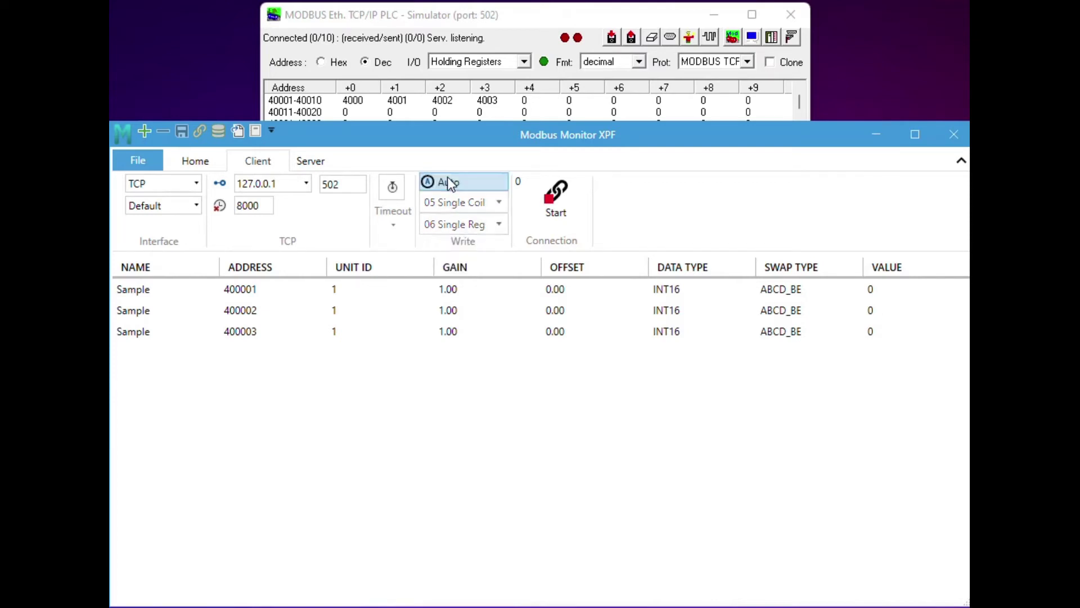
Switch the register list's address offset to 1.
left_click(365, 290)
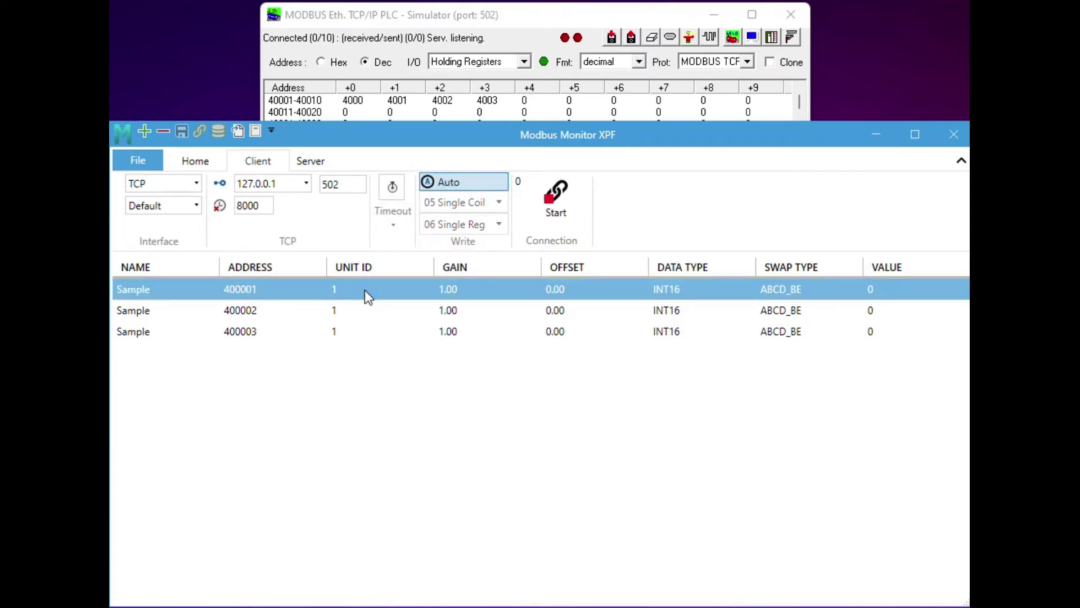
left_click(204, 162)
left_click(439, 212)
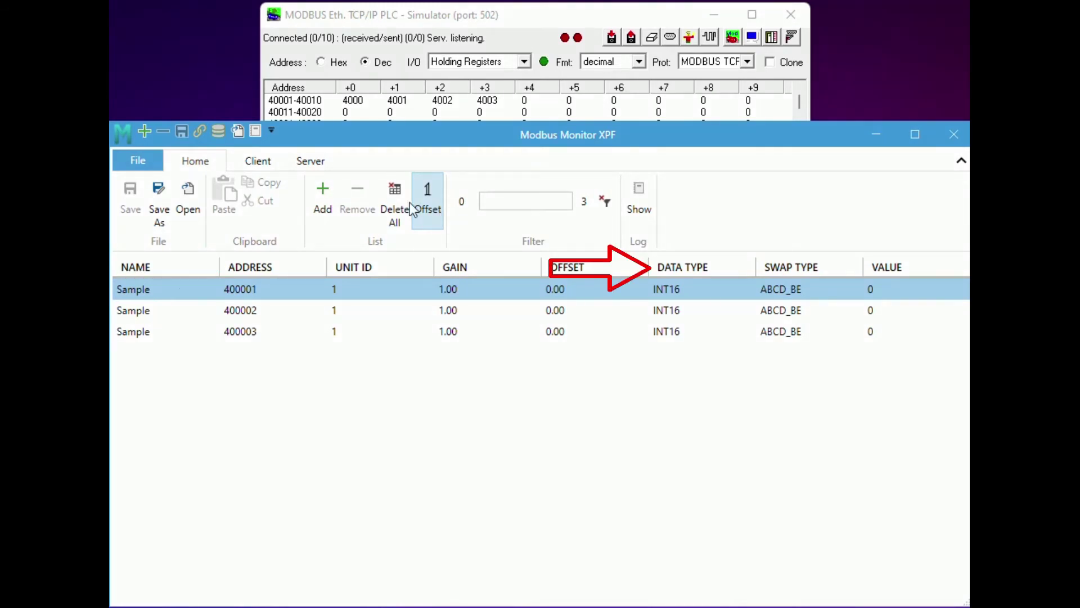
Select the register at address 400001 and start the TCP client connection.
left_click(272, 162)
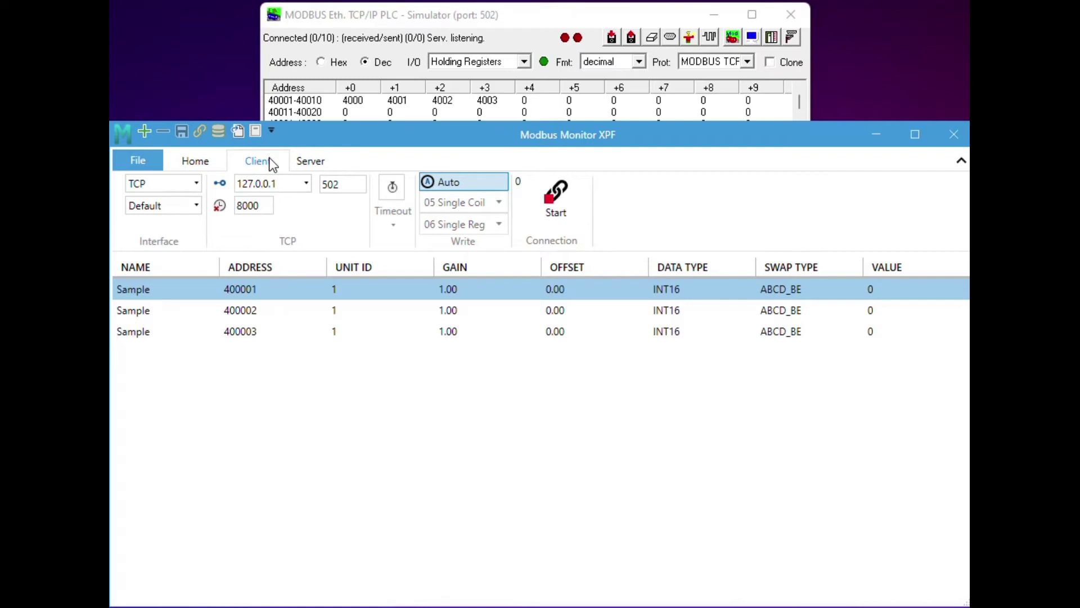
left_click(273, 307)
left_click(275, 289)
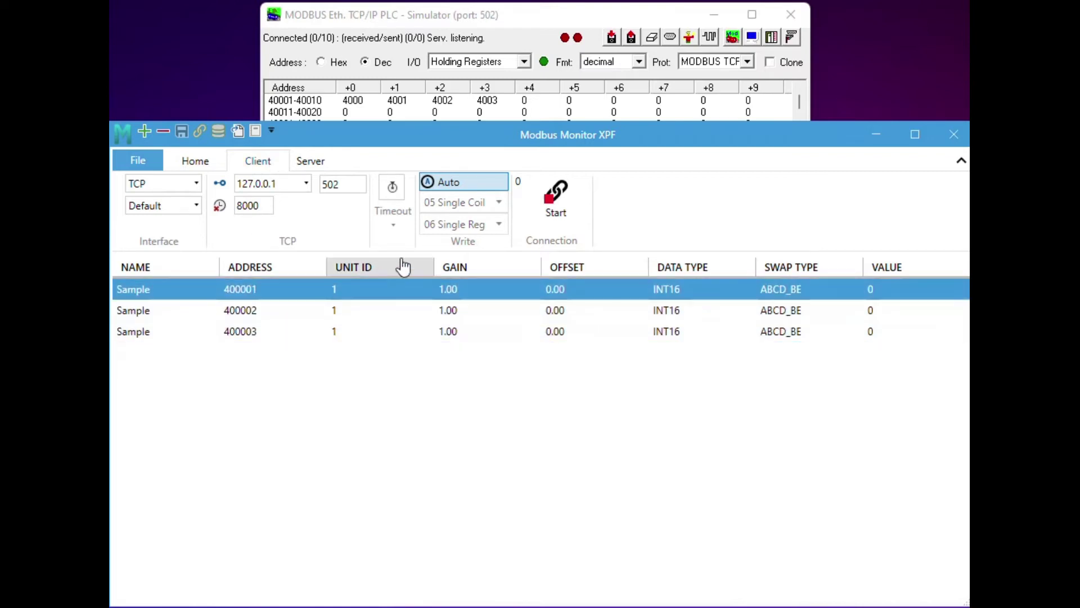
left_click(551, 212)
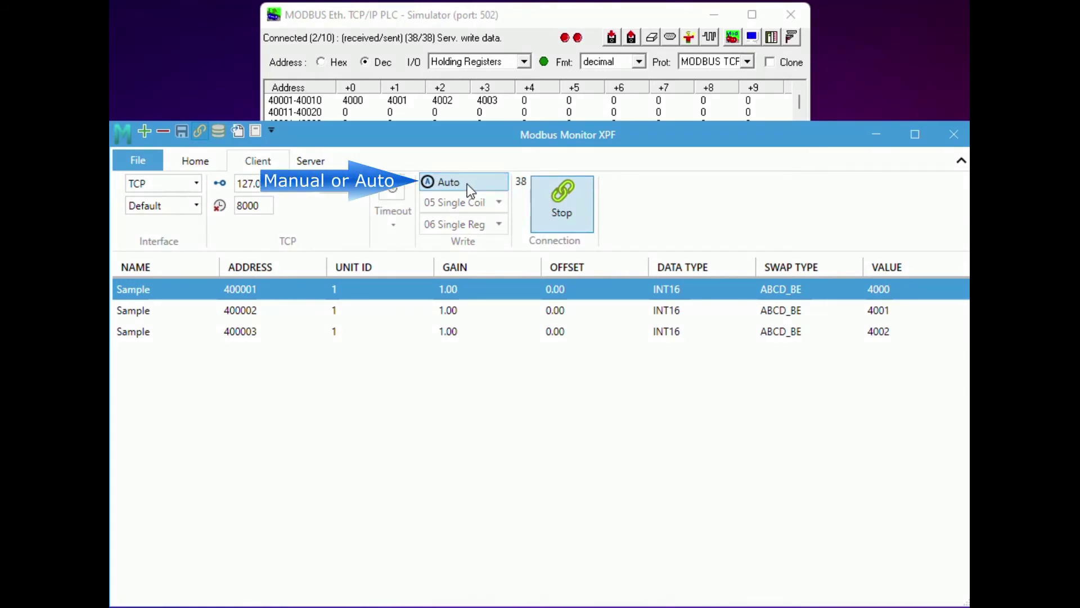
Write the value 8000 to the register at address 400001.
left_click(909, 290)
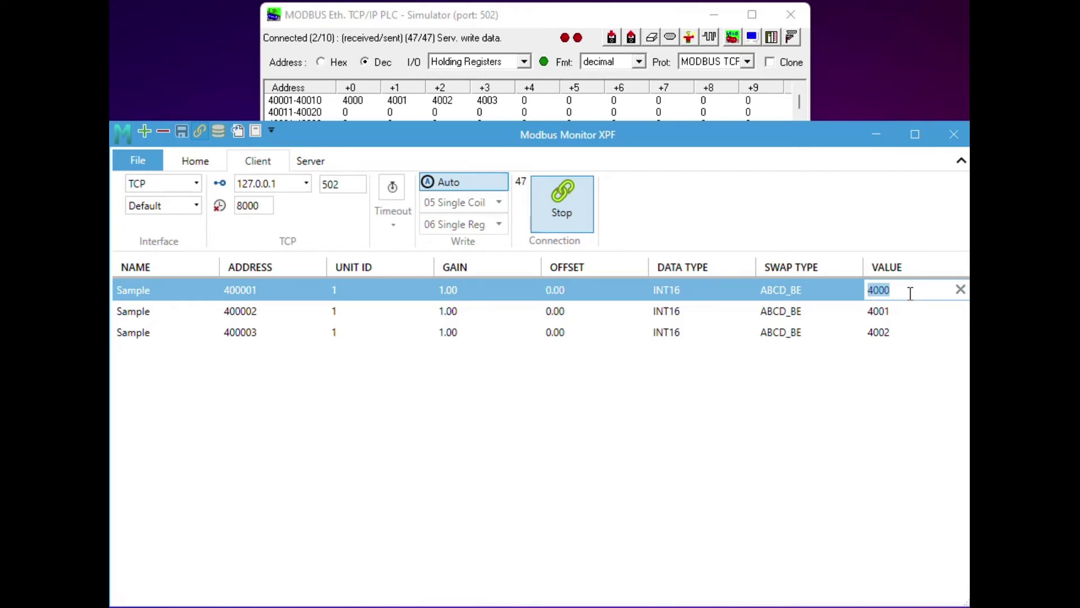
type("8000")
key("Return")
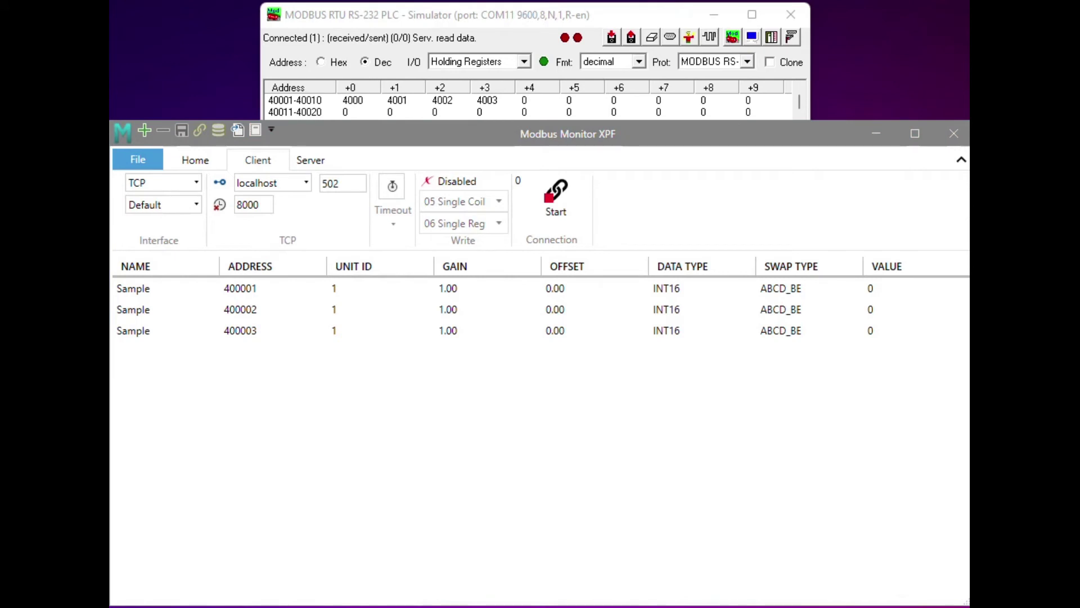
Configure the client interface as Serial with the RTU protocol on port COM10.
left_click(196, 183)
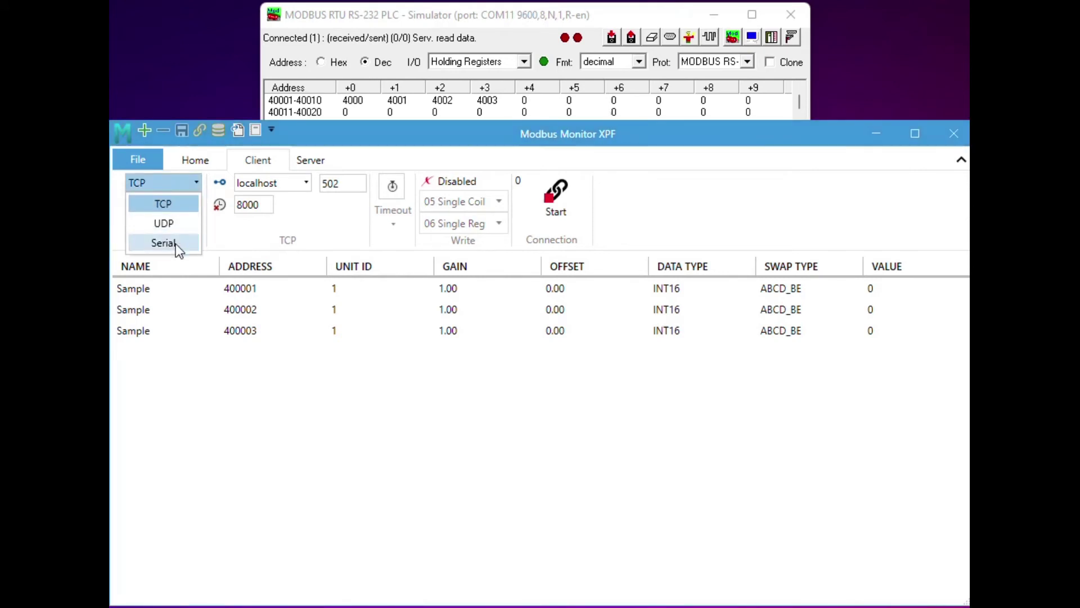
left_click(175, 244)
left_click(193, 205)
left_click(169, 244)
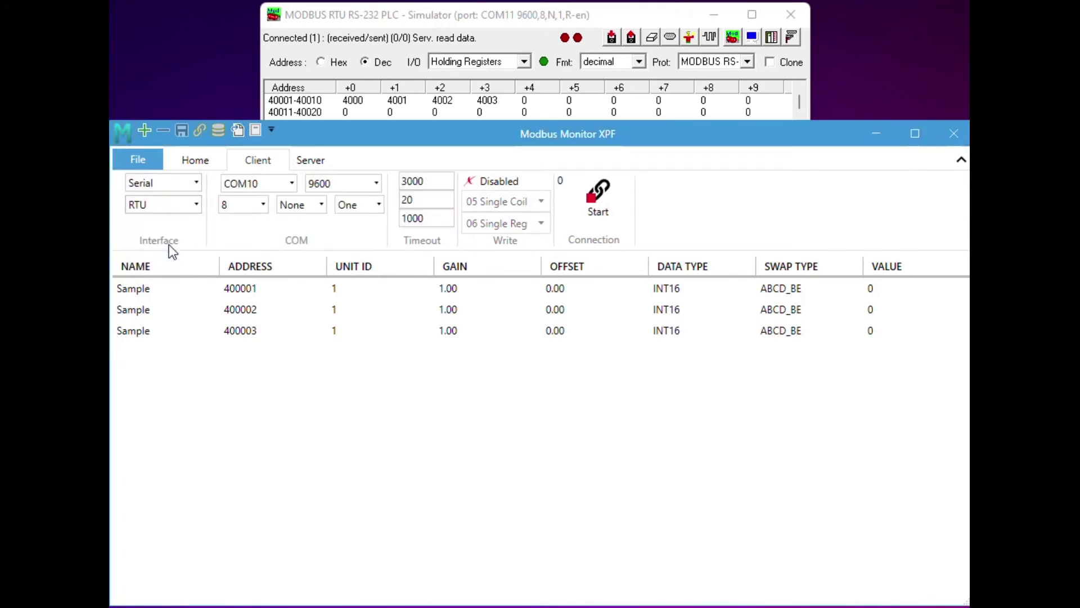
left_click(293, 184)
left_click(289, 204)
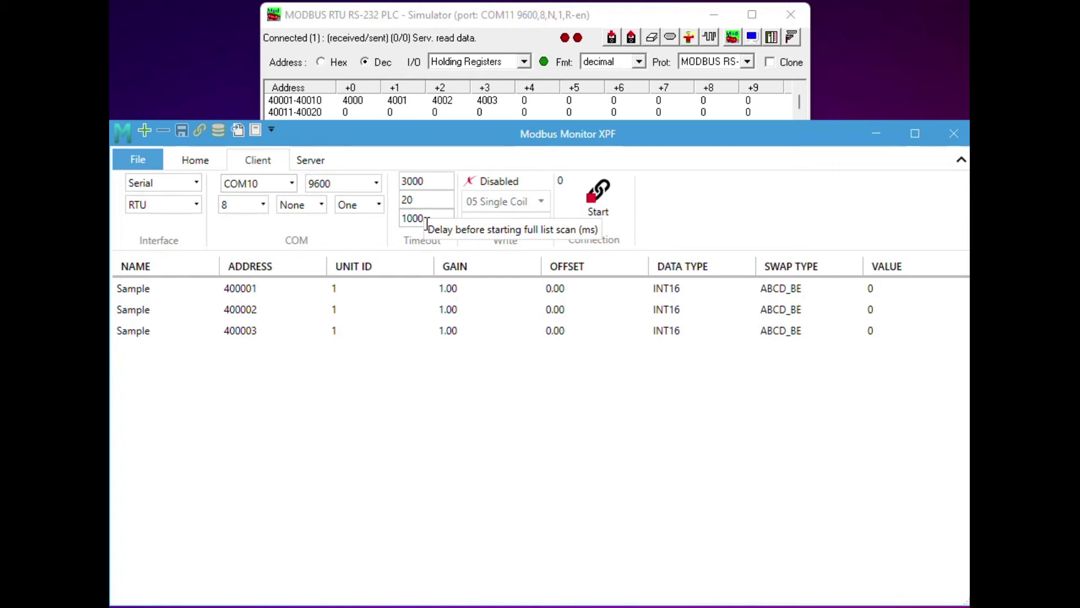
Set the write mode to Auto and start the serial client connection.
left_click(514, 183)
left_click(514, 181)
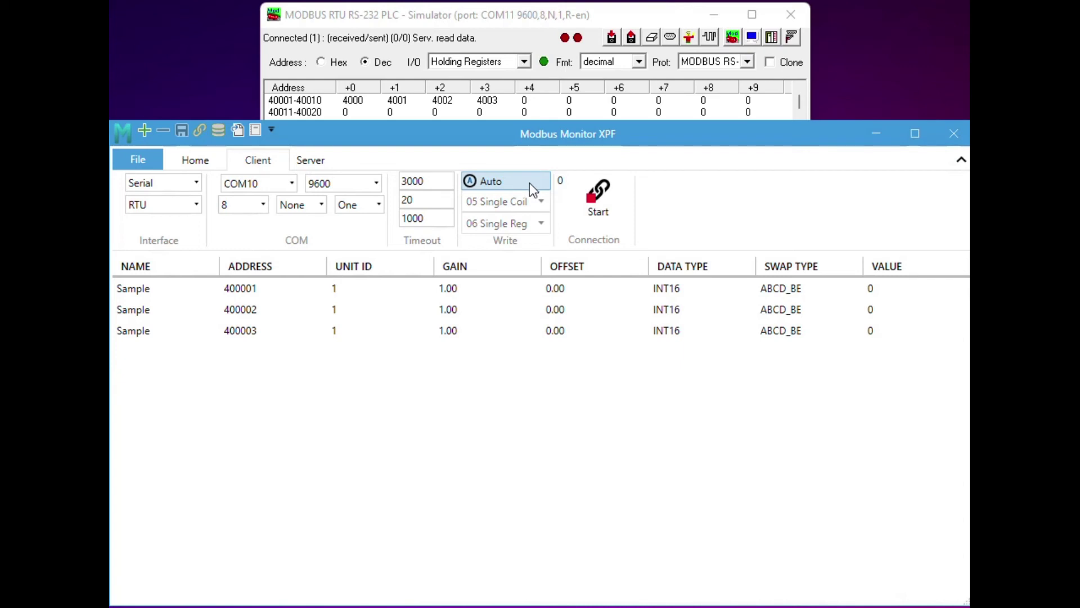
left_click(613, 205)
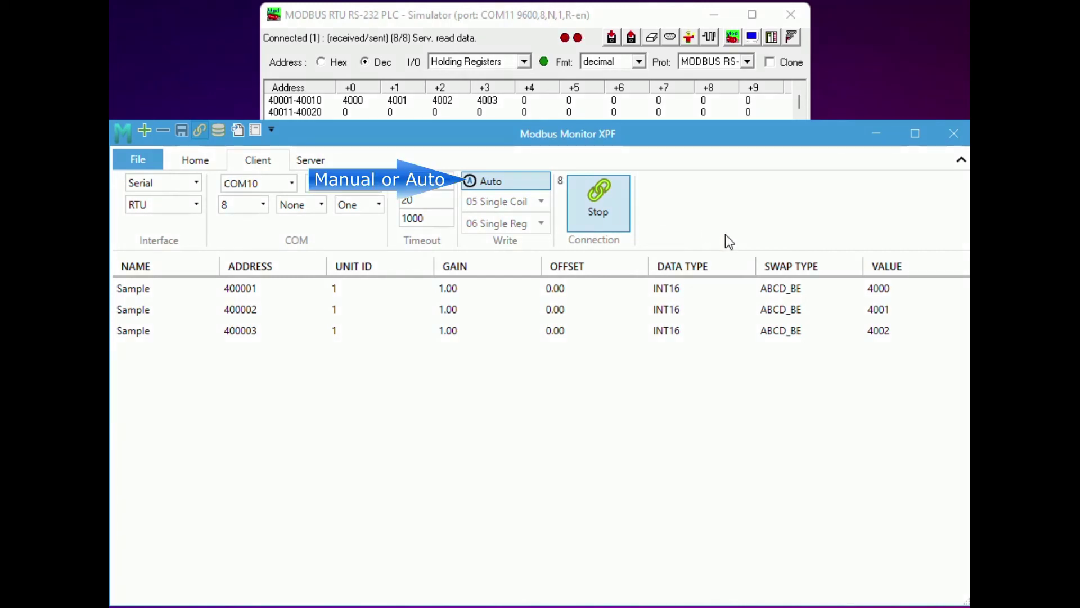
Write the value 8000 to register 400001 over the serial connection.
double_click(903, 292)
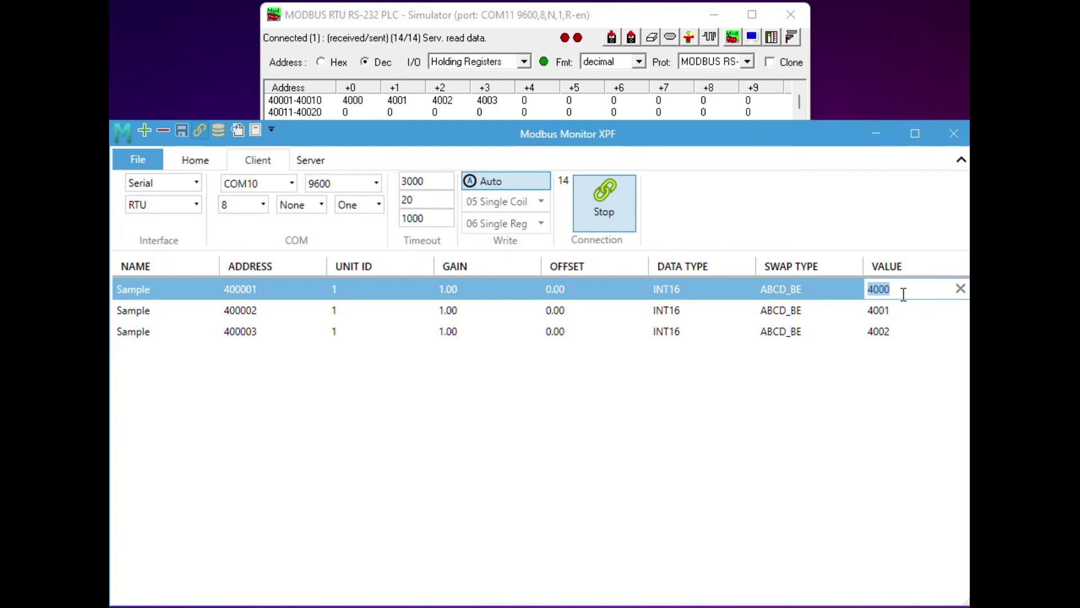
type("8000")
key("Return")
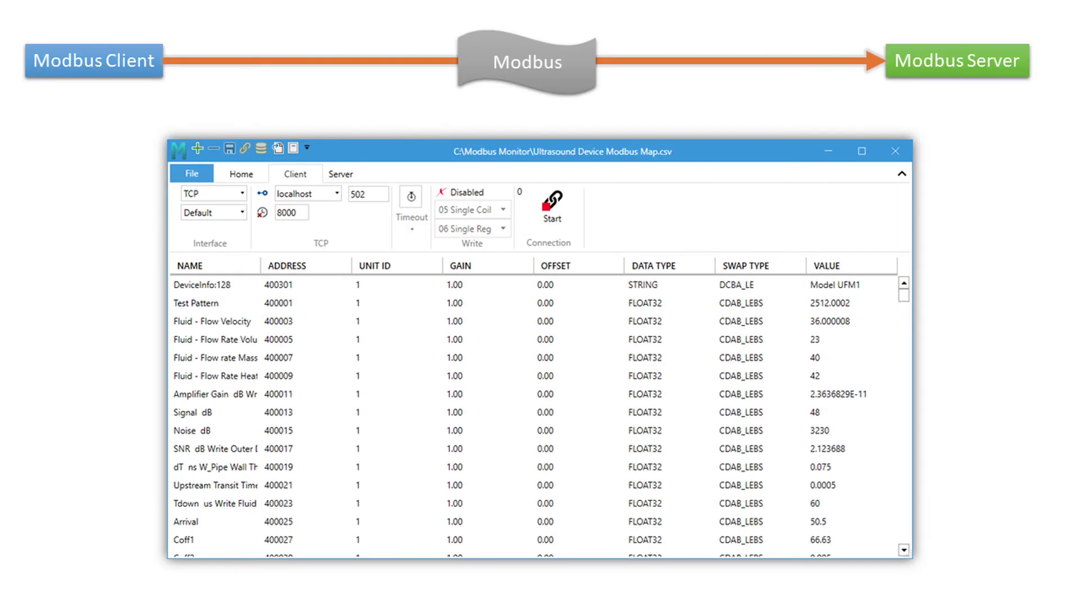
Search the Microsoft Store for "modbus monitor" and open the Modbus Monitor app page.
type("modbus monitor")
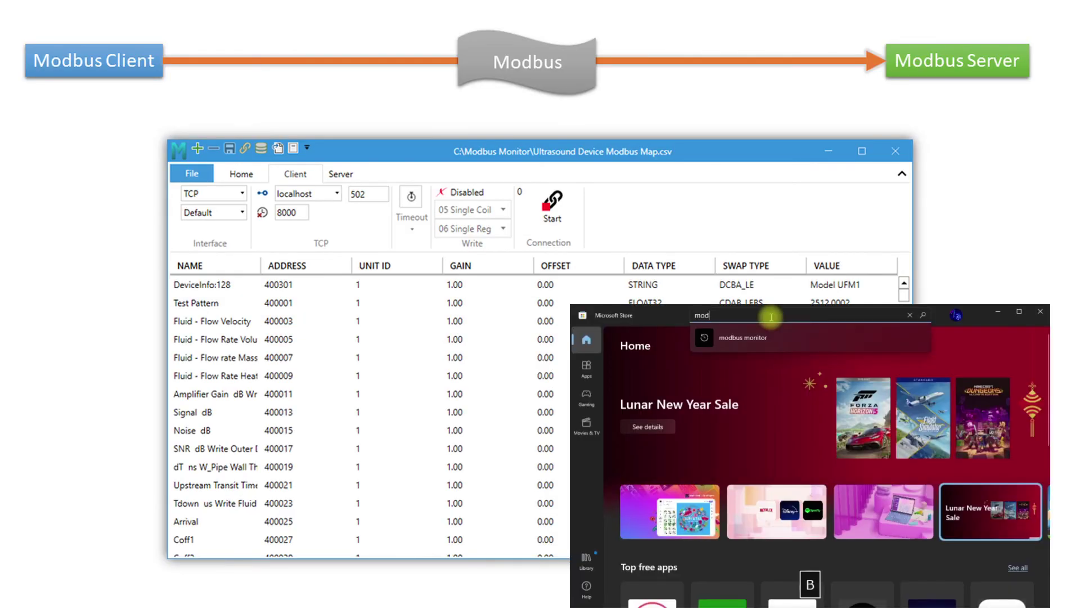
key("Return")
left_click(669, 450)
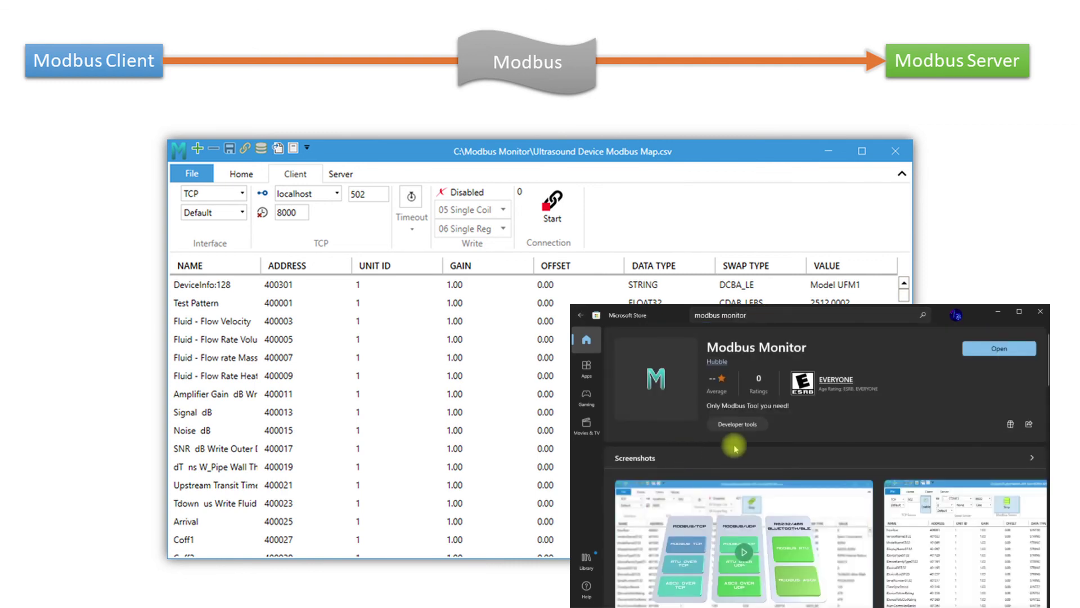